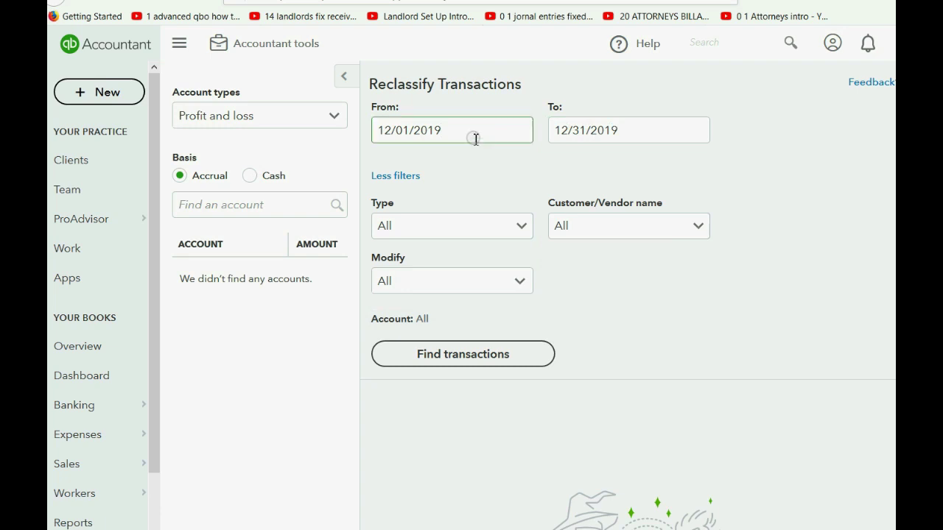
- Set the Reclassify Transactions start date to 12/01/2016, keeping the end date of 12/31/2019
{"action": "left_click", "coordinate": [466, 131]}
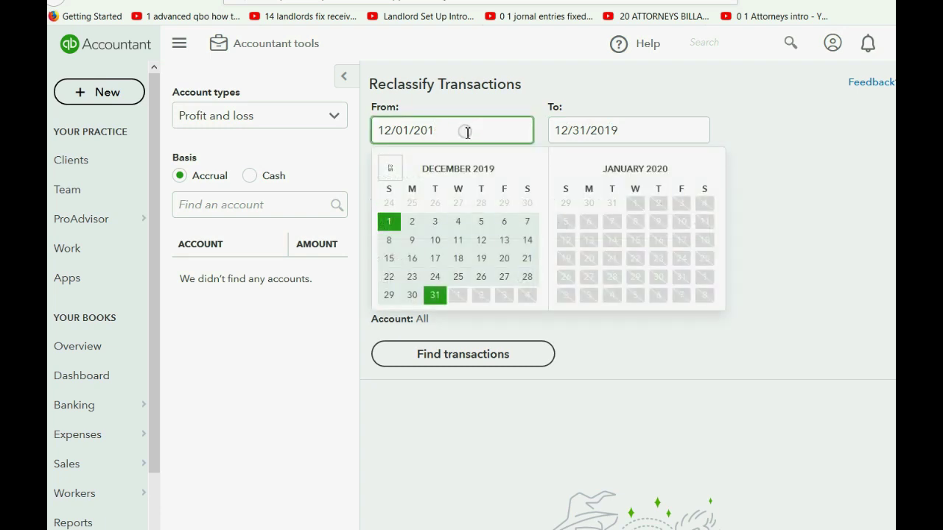
{"action": "type", "text": "6"}
{"action": "key", "text": "Tab"}
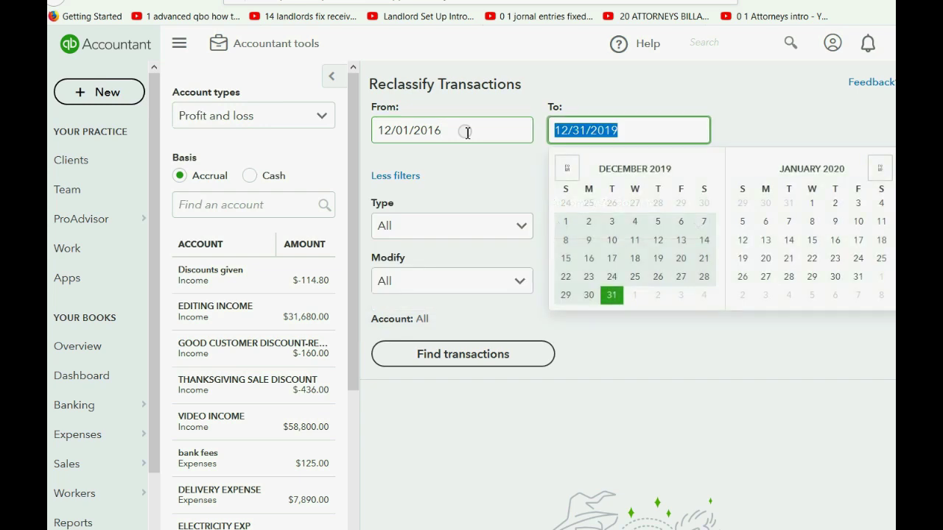
{"action": "key", "text": "Tab"}
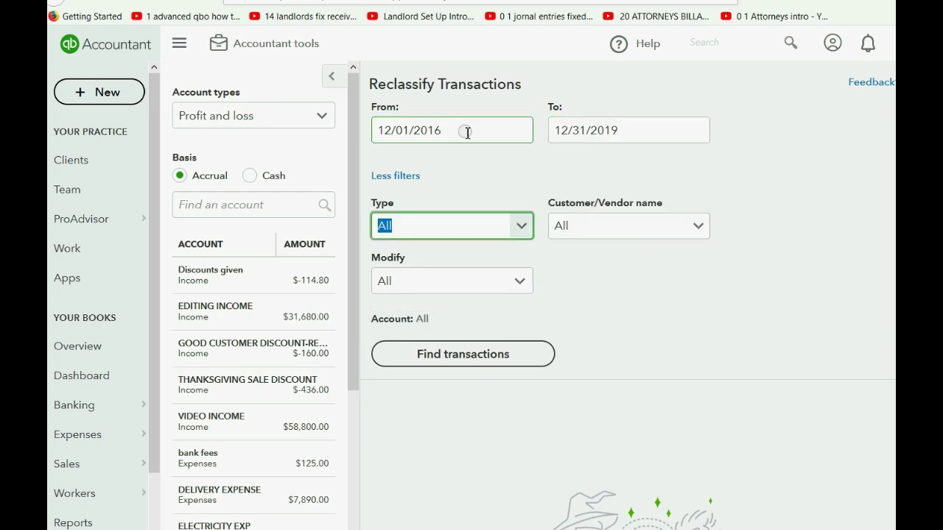
{"action": "left_click", "coordinate": [467, 132]}
{"action": "left_click", "coordinate": [651, 126]}
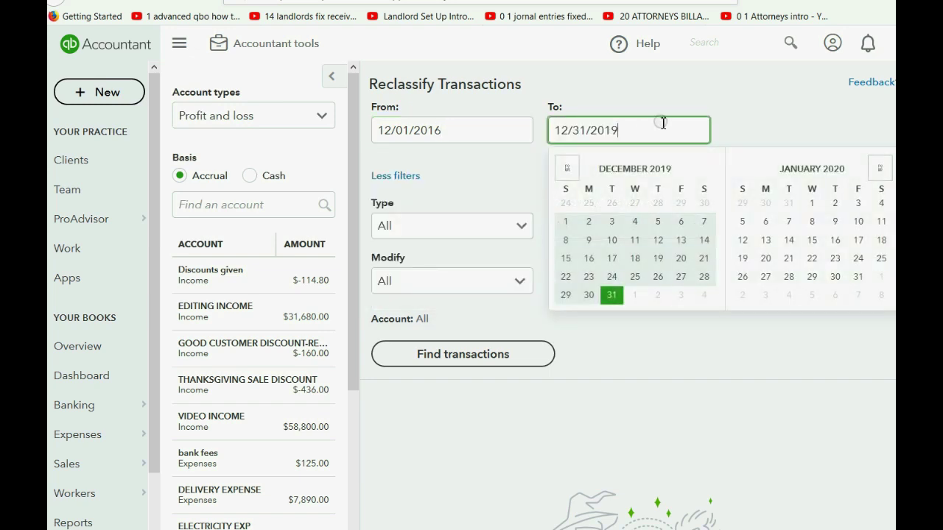
{"action": "left_click", "coordinate": [707, 97]}
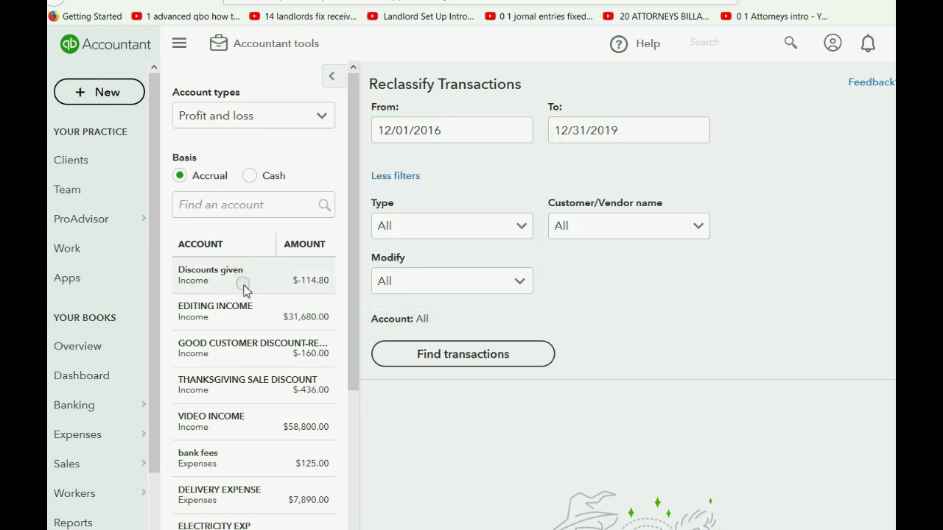
- Search the profit and loss accounts for "repair" and choose the REPAIR EXPENSE account
{"action": "scroll", "coordinate": [249, 301], "scroll_direction": "down", "scroll_amount": 3}
{"action": "scroll", "coordinate": [255, 316], "scroll_direction": "up", "scroll_amount": 3}
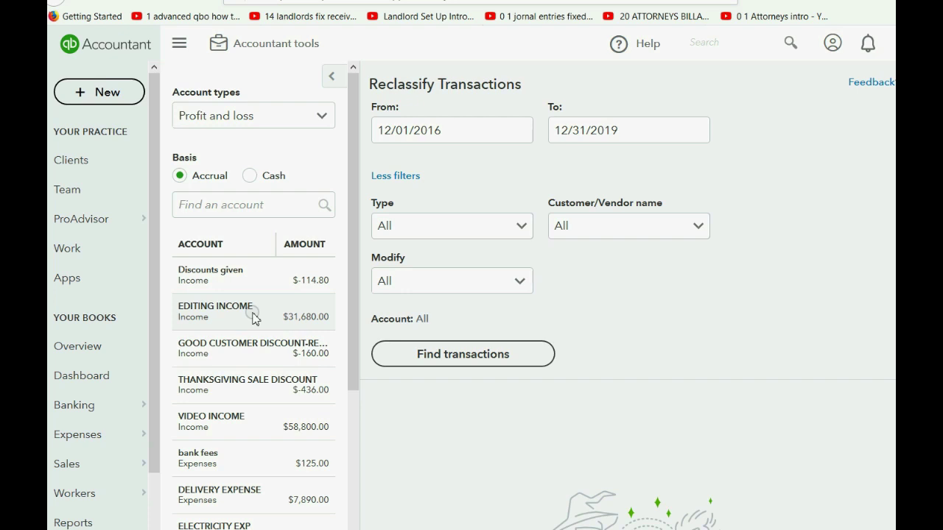
{"action": "left_click", "coordinate": [228, 208]}
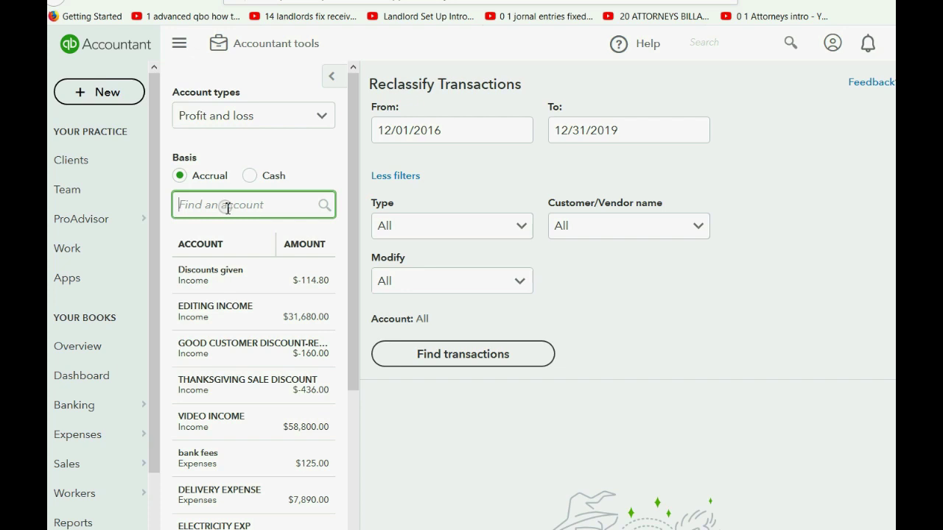
{"action": "type", "text": "repair"}
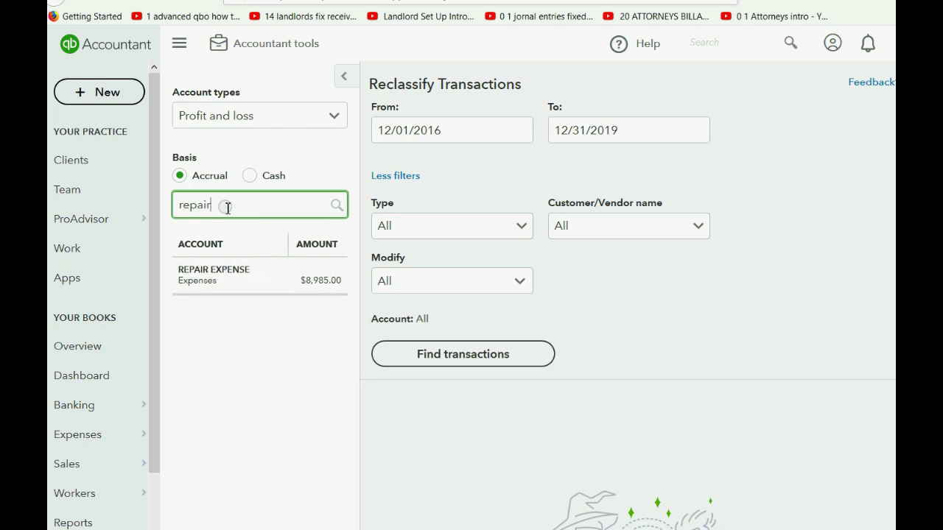
{"action": "left_click", "coordinate": [222, 282]}
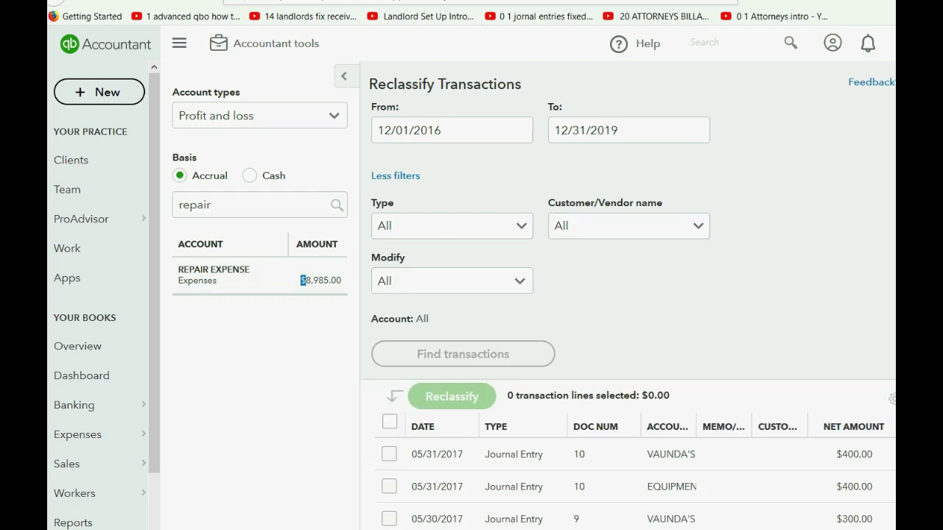
- Look through the transaction lines for vendors that do not belong in the REPAIR EXPENSE account
{"action": "scroll", "coordinate": [627, 294], "scroll_direction": "down", "scroll_amount": 5}
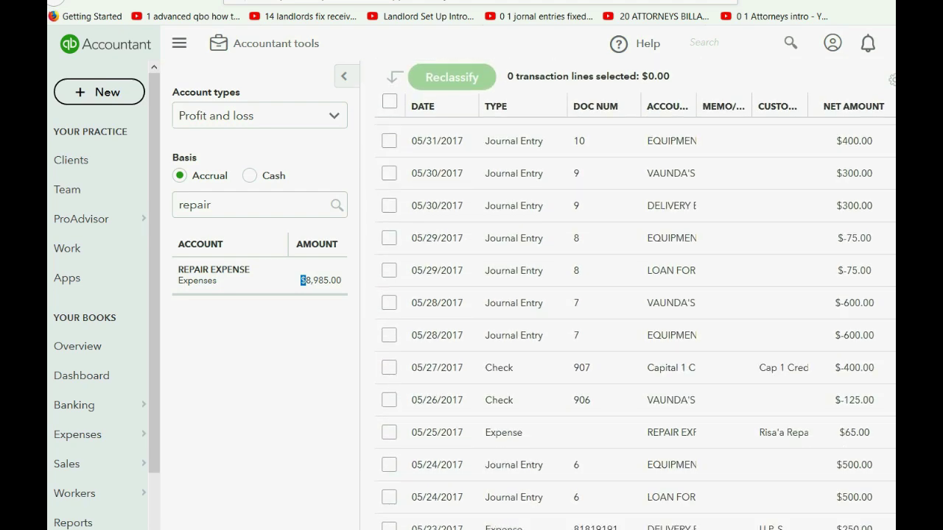
{"action": "scroll", "coordinate": [627, 295], "scroll_direction": "down", "scroll_amount": 6}
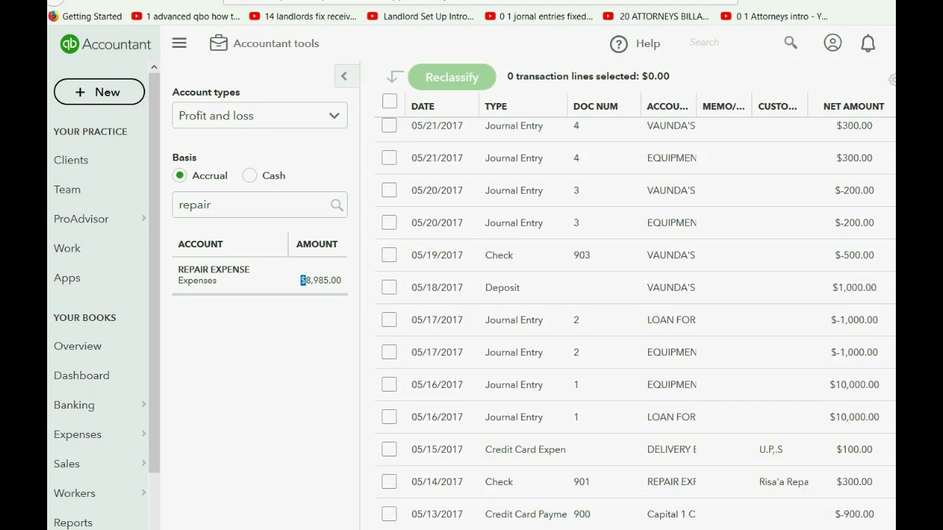
{"action": "scroll", "coordinate": [628, 294], "scroll_direction": "down", "scroll_amount": 10}
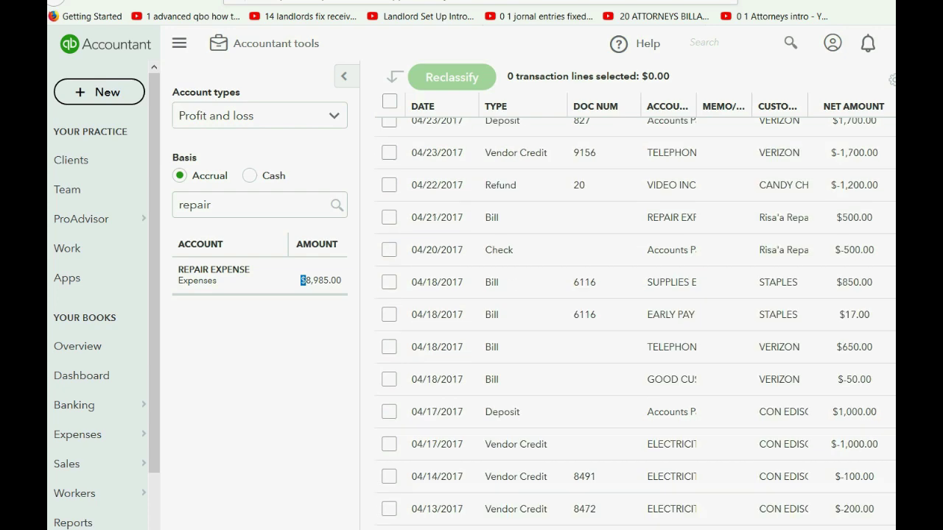
{"action": "scroll", "coordinate": [635, 324], "scroll_direction": "up", "scroll_amount": 10}
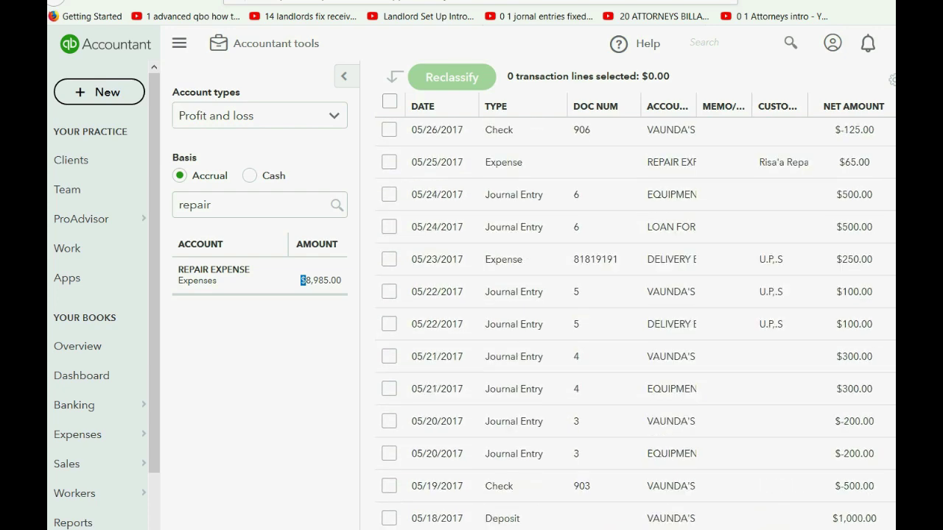
{"action": "scroll", "coordinate": [635, 324], "scroll_direction": "up", "scroll_amount": 3}
{"action": "scroll", "coordinate": [634, 324], "scroll_direction": "down", "scroll_amount": 6}
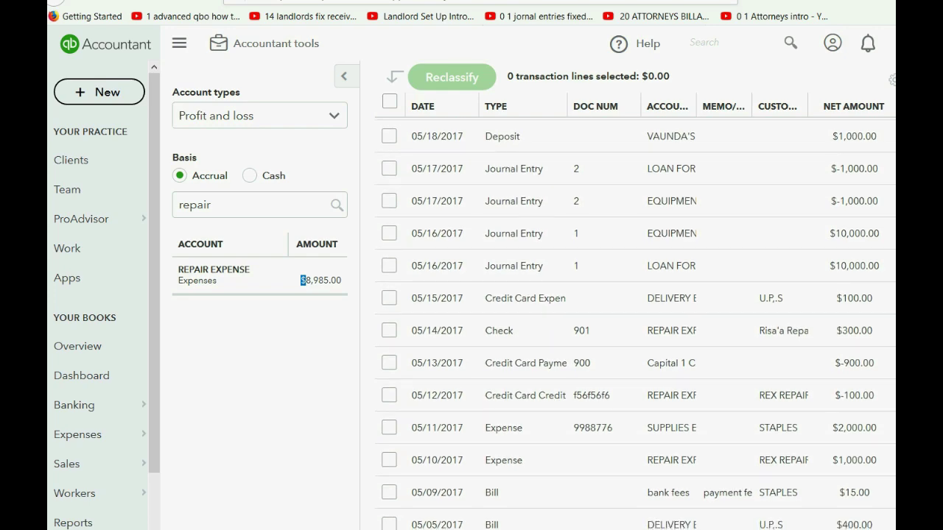
{"action": "scroll", "coordinate": [890, 125], "scroll_direction": "up", "scroll_amount": 8}
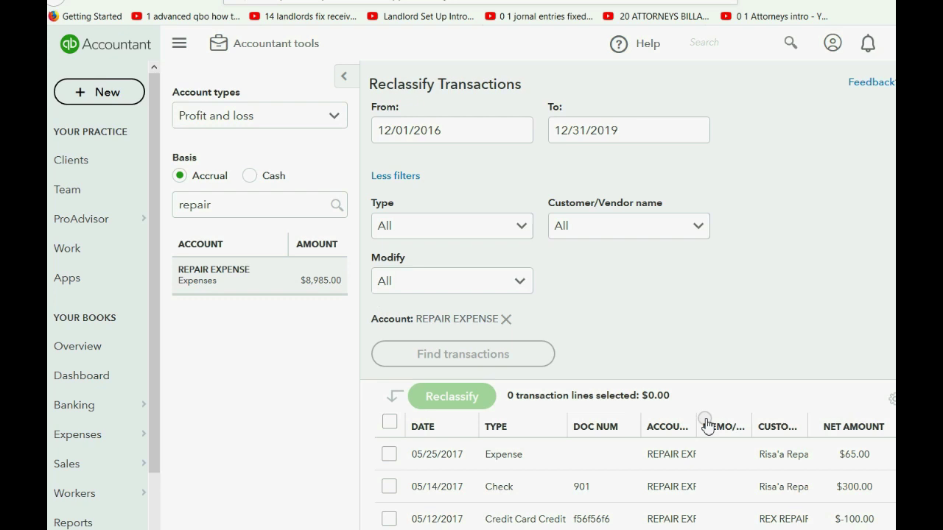
{"action": "scroll", "coordinate": [677, 446], "scroll_direction": "down", "scroll_amount": 4}
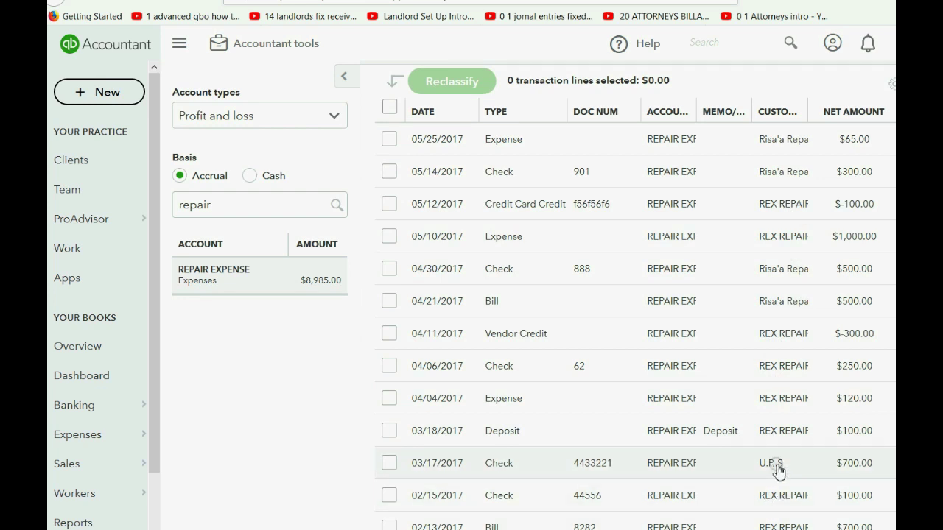
{"action": "left_click", "coordinate": [390, 466]}
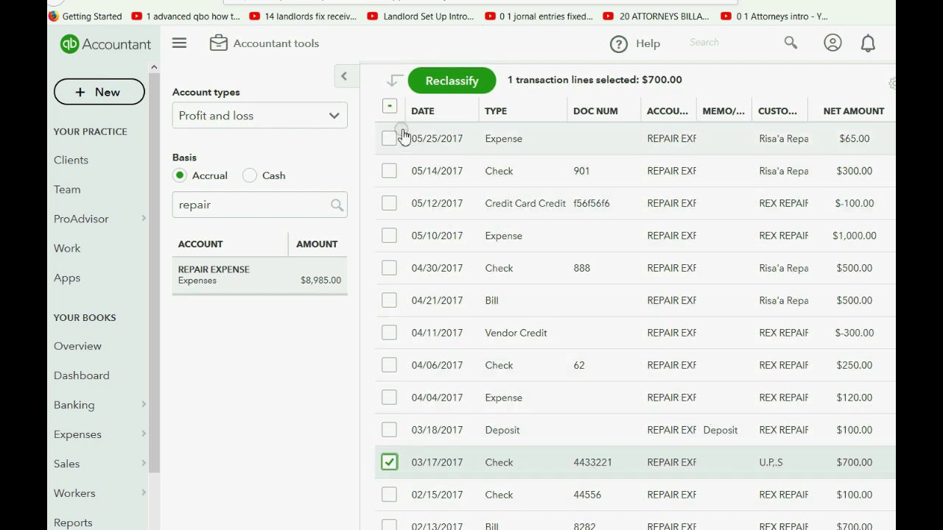
{"action": "left_click", "coordinate": [389, 109]}
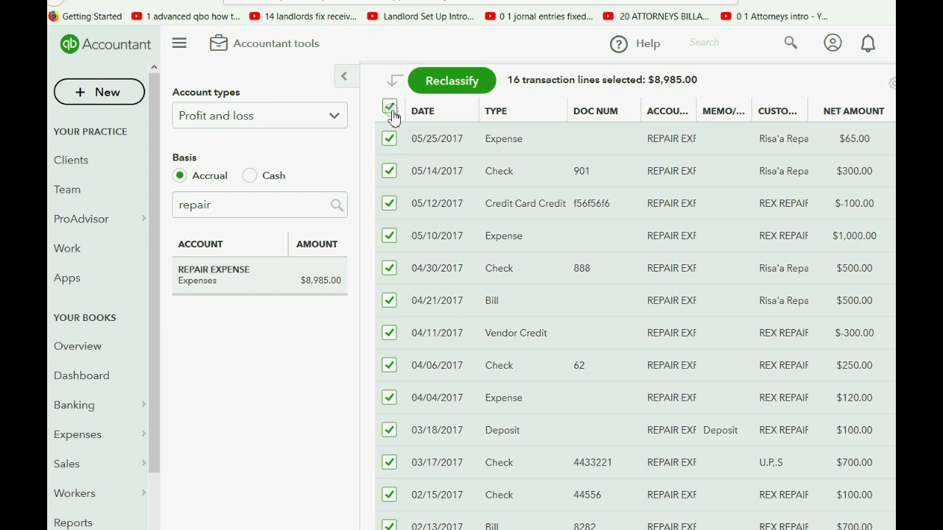
{"action": "left_click", "coordinate": [390, 109]}
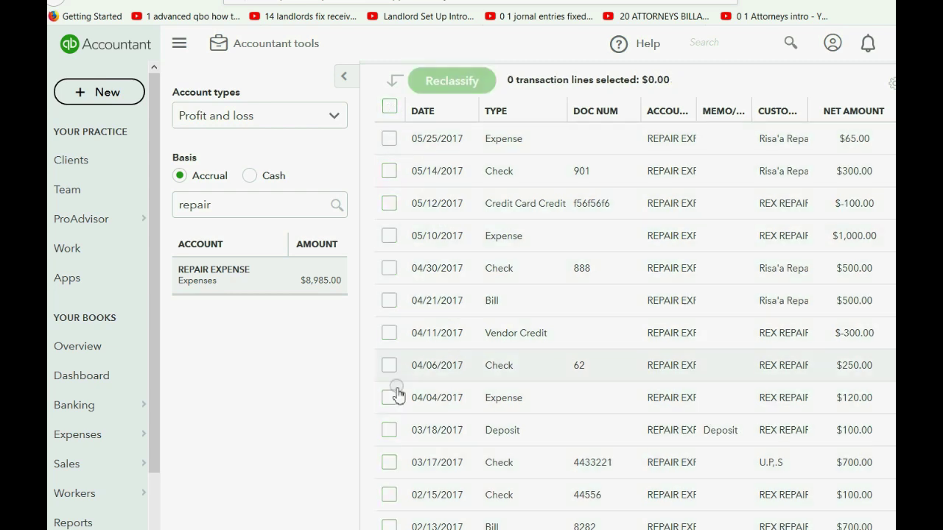
- Reclassify the 03/17/2017 U.P..S check for $700.00 to the DELIVERY EXPENSE account and dismiss the notification
{"action": "left_click", "coordinate": [389, 463]}
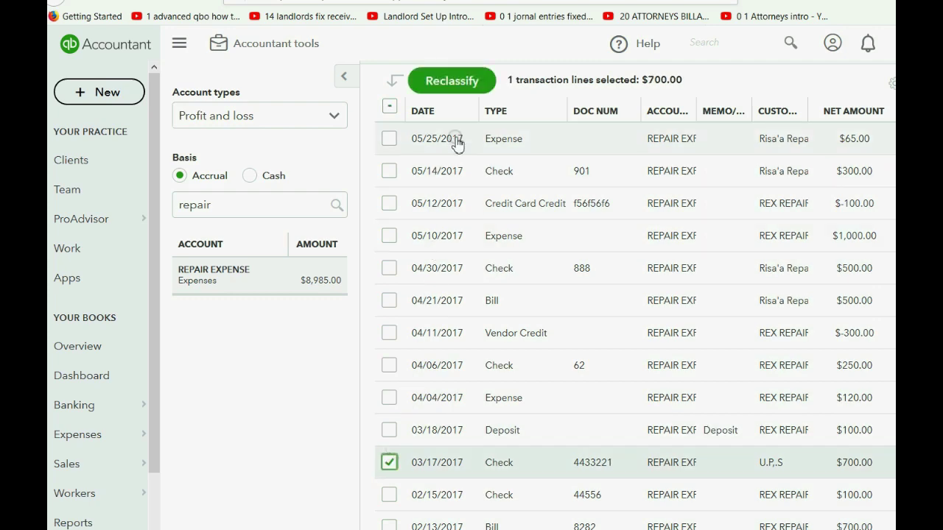
{"action": "left_click", "coordinate": [455, 82]}
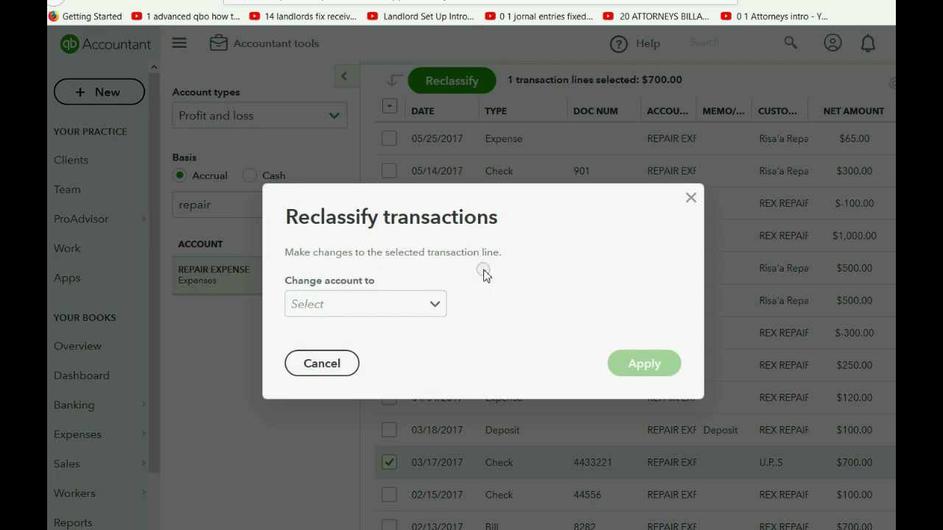
{"action": "left_click", "coordinate": [435, 305]}
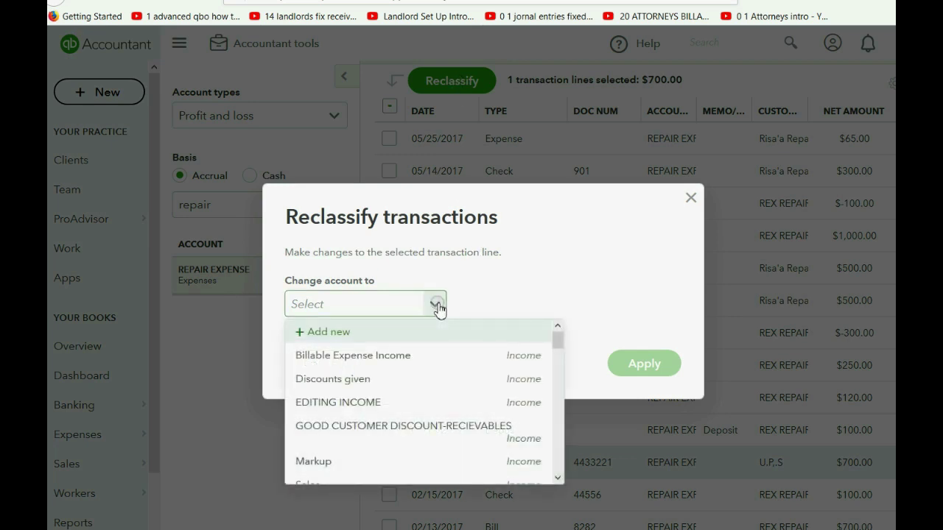
{"action": "scroll", "coordinate": [441, 357], "scroll_direction": "down", "scroll_amount": 5}
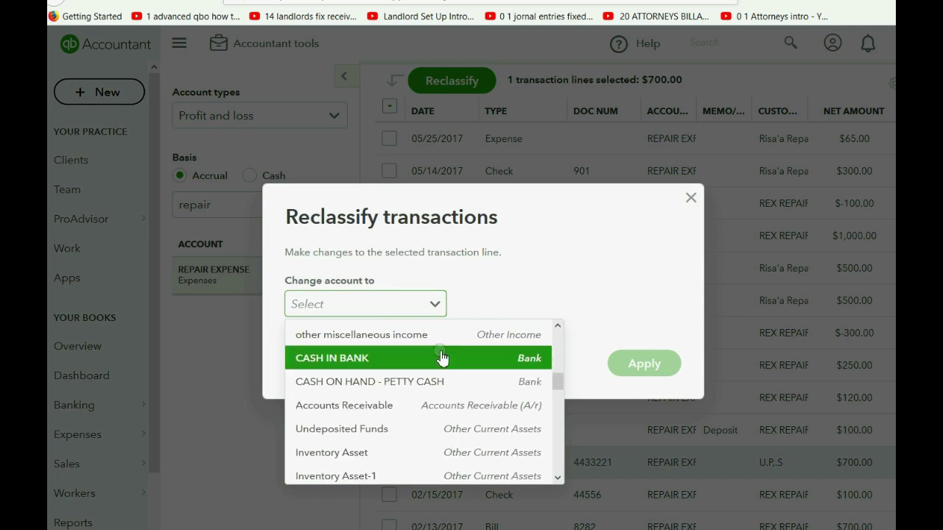
{"action": "scroll", "coordinate": [440, 356], "scroll_direction": "down", "scroll_amount": 7}
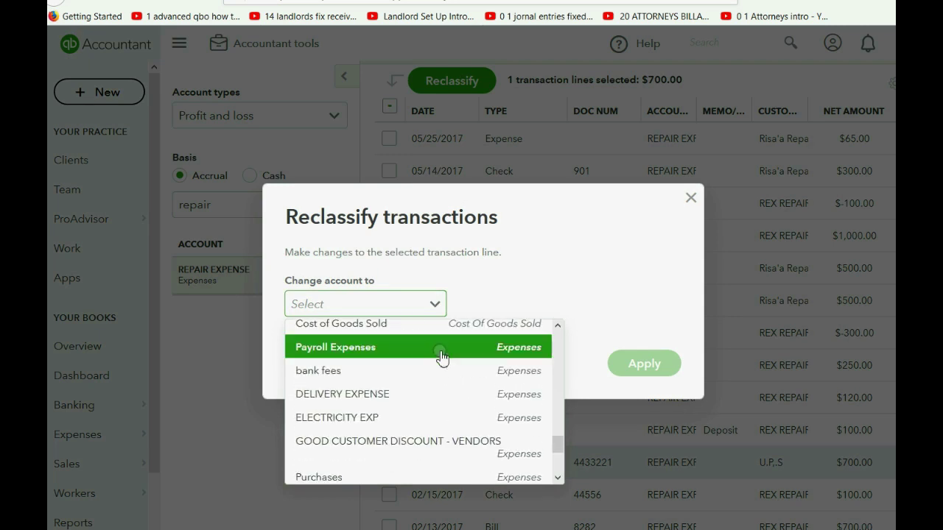
{"action": "left_click", "coordinate": [438, 392]}
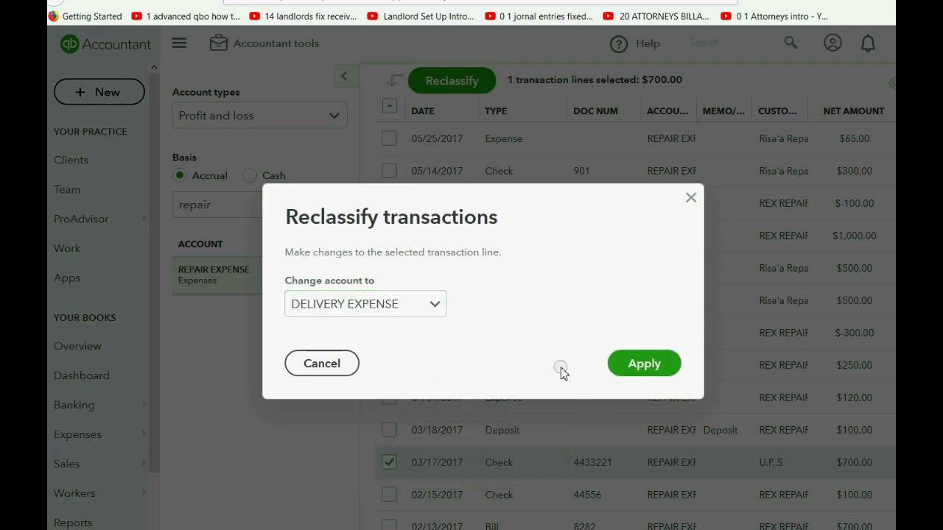
{"action": "left_click", "coordinate": [637, 363]}
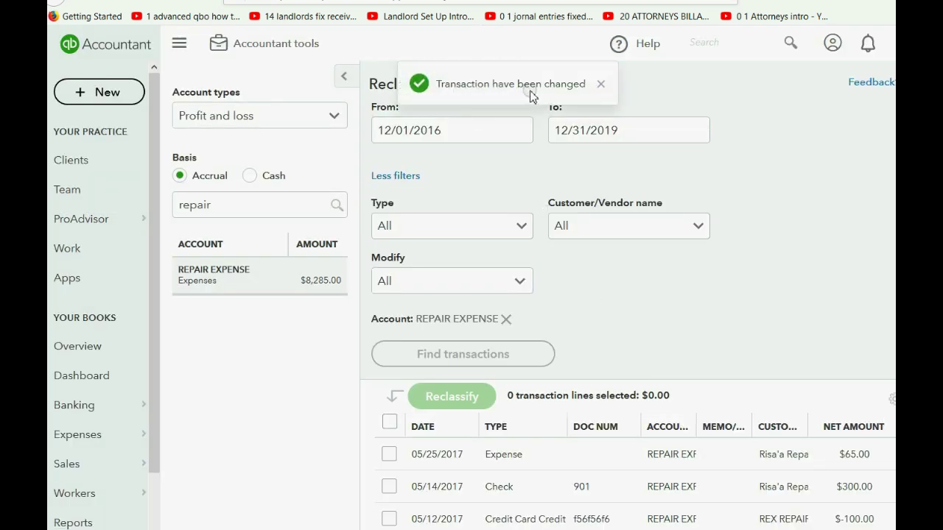
{"action": "left_click", "coordinate": [601, 84]}
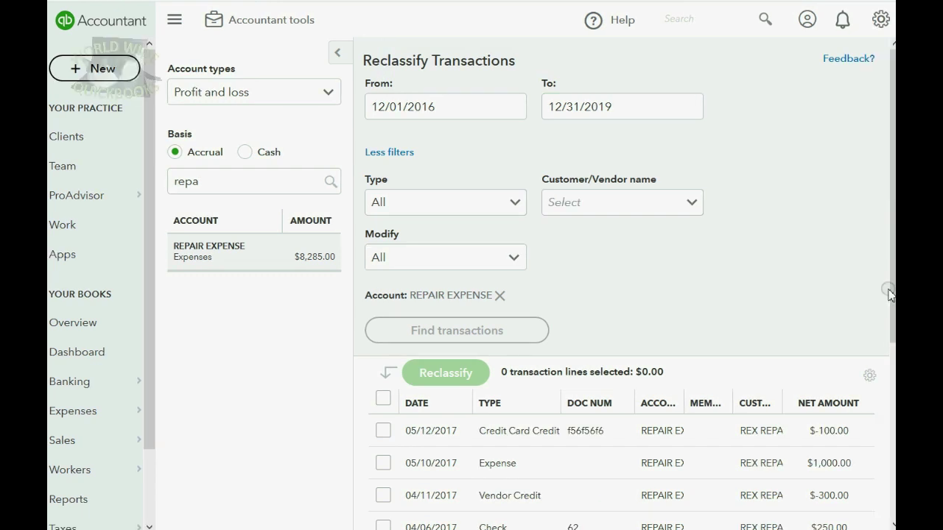
- Remove the REPAIR EXPENSE account filter and find all Check transactions for REX REPAIR SHOP
{"action": "left_click", "coordinate": [499, 297]}
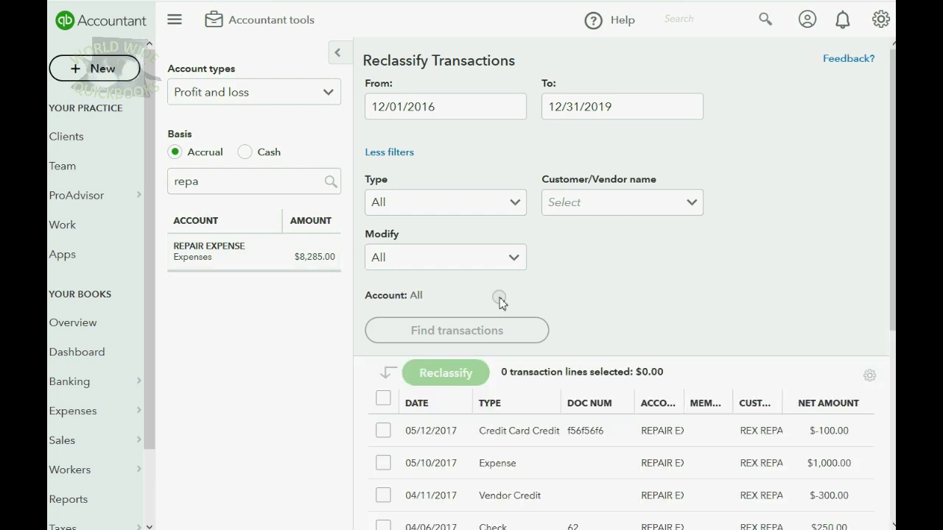
{"action": "left_click", "coordinate": [692, 206]}
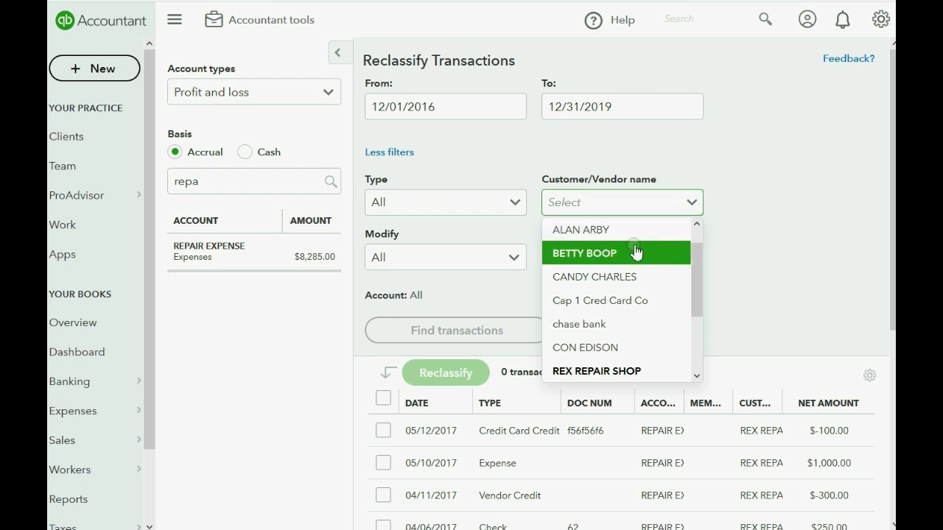
{"action": "left_click", "coordinate": [586, 371]}
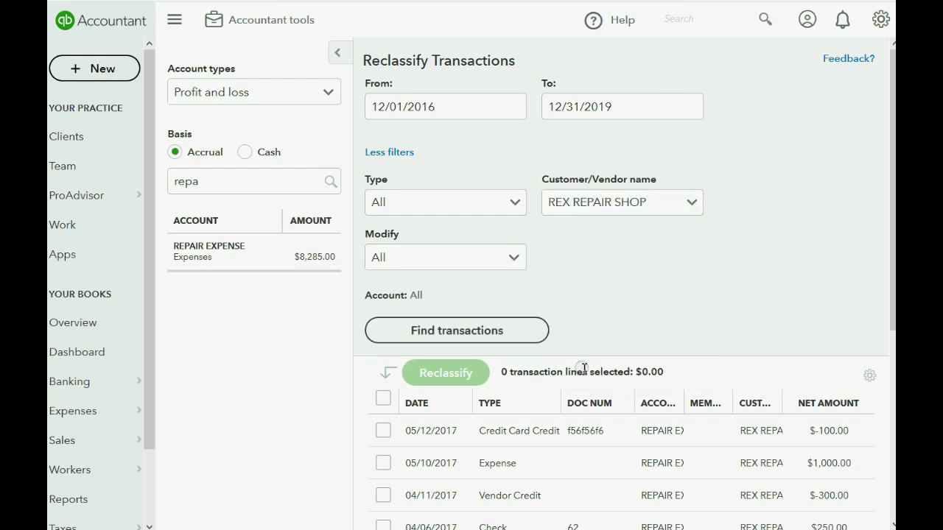
{"action": "left_click", "coordinate": [515, 204]}
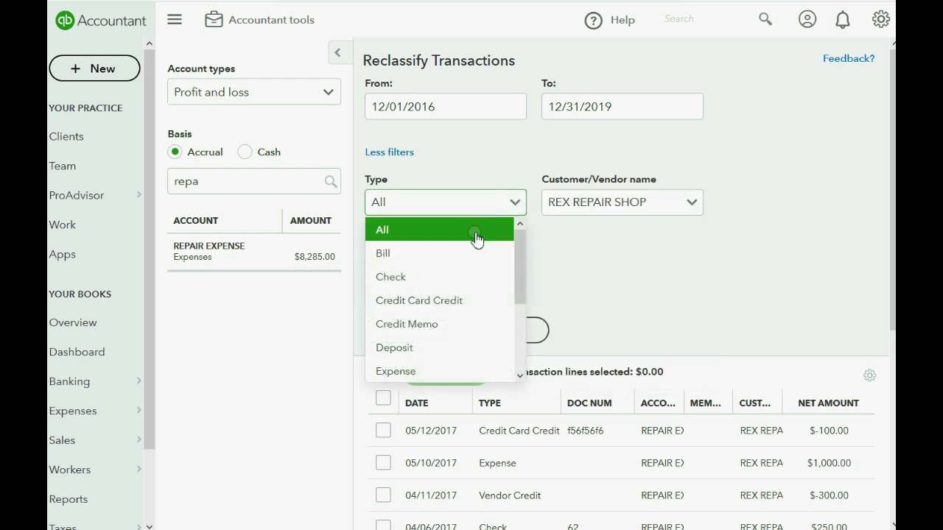
{"action": "left_click", "coordinate": [472, 278]}
{"action": "left_click", "coordinate": [458, 330]}
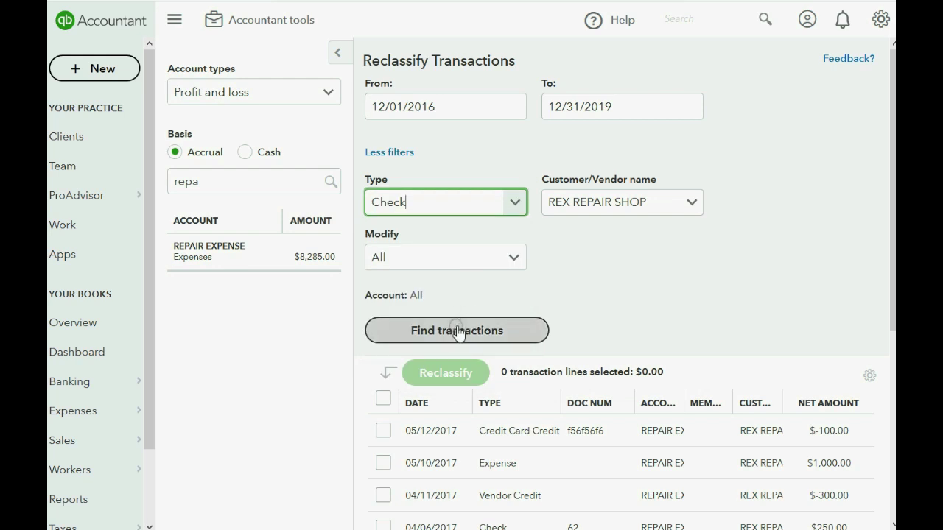
{"action": "scroll", "coordinate": [594, 312], "scroll_direction": "down", "scroll_amount": 1}
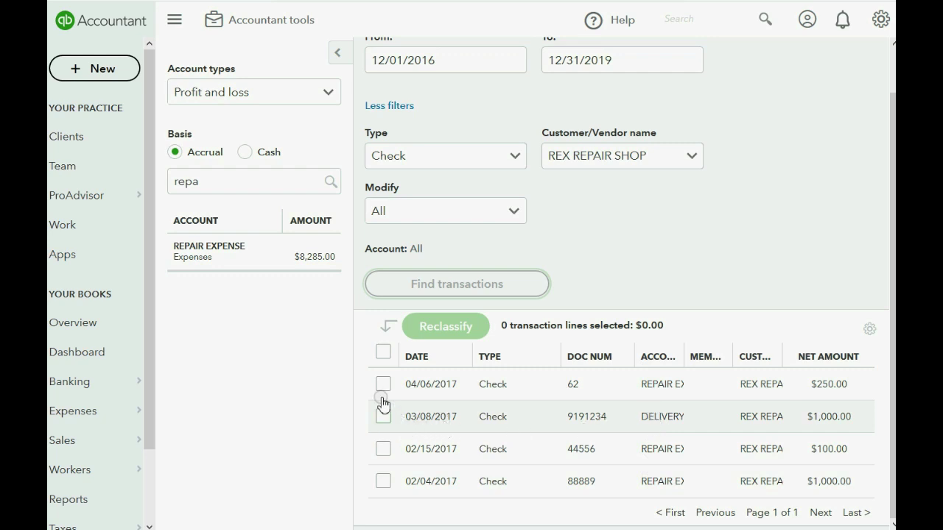
- Select all the listed REX REPAIR SHOP checks, and clear that selection again
{"action": "left_click", "coordinate": [383, 352]}
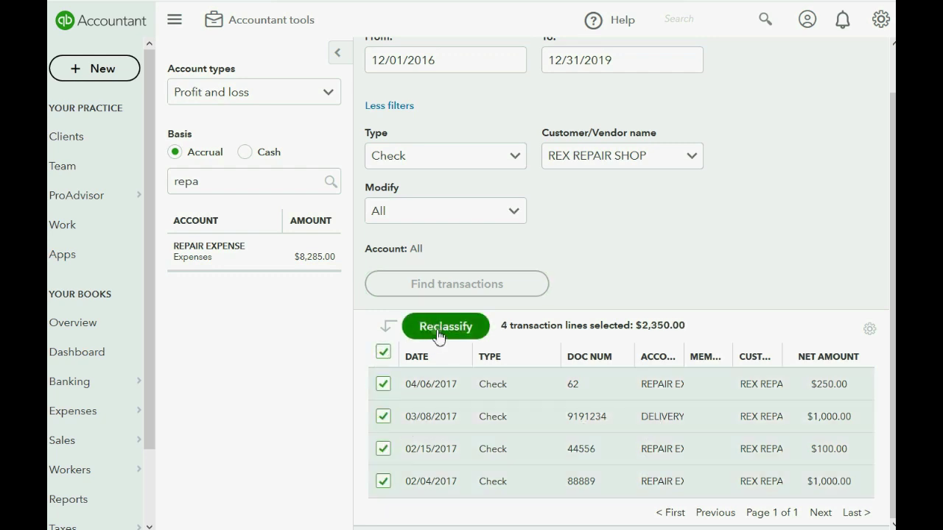
{"action": "left_click", "coordinate": [383, 353]}
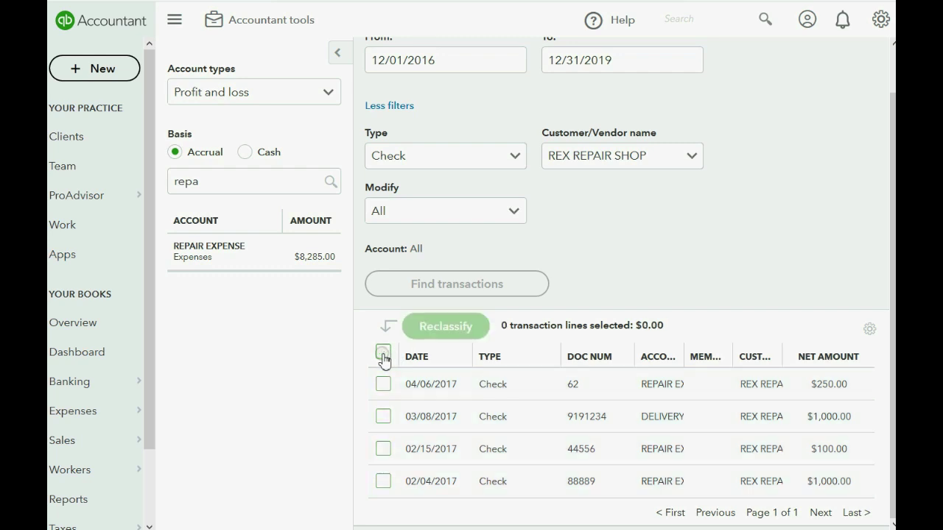
- Reclassify the 03/08/2017 REX REPAIR SHOP check for $1,000.00 to the REPAIR EXPENSE account
{"action": "left_click", "coordinate": [382, 417]}
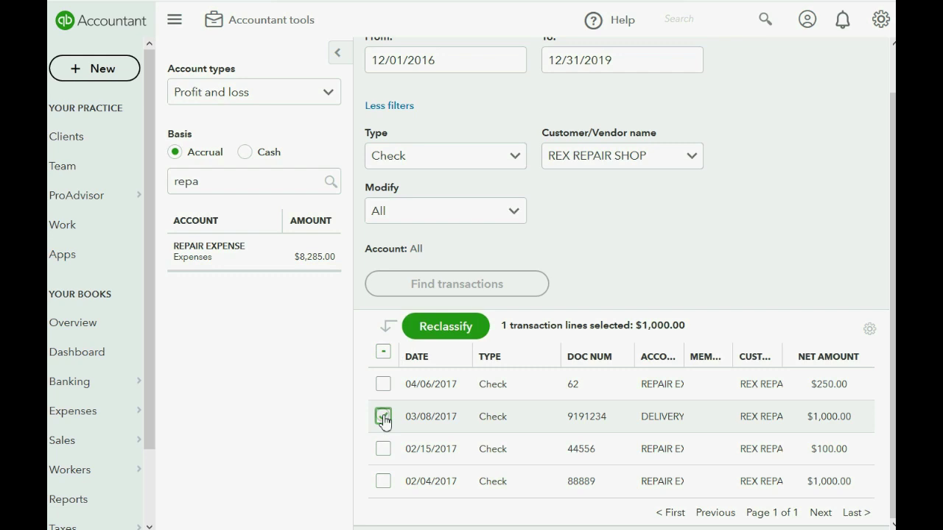
{"action": "left_click", "coordinate": [427, 336]}
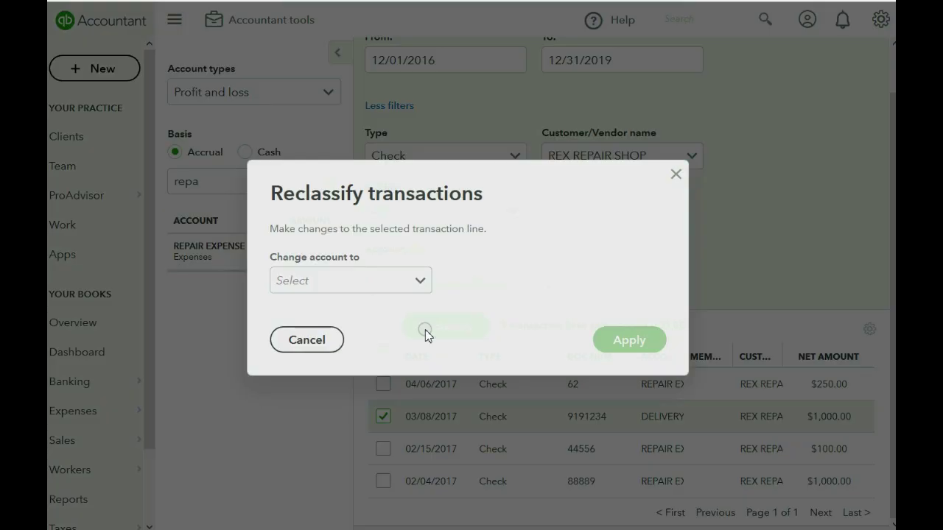
{"action": "left_click", "coordinate": [421, 283]}
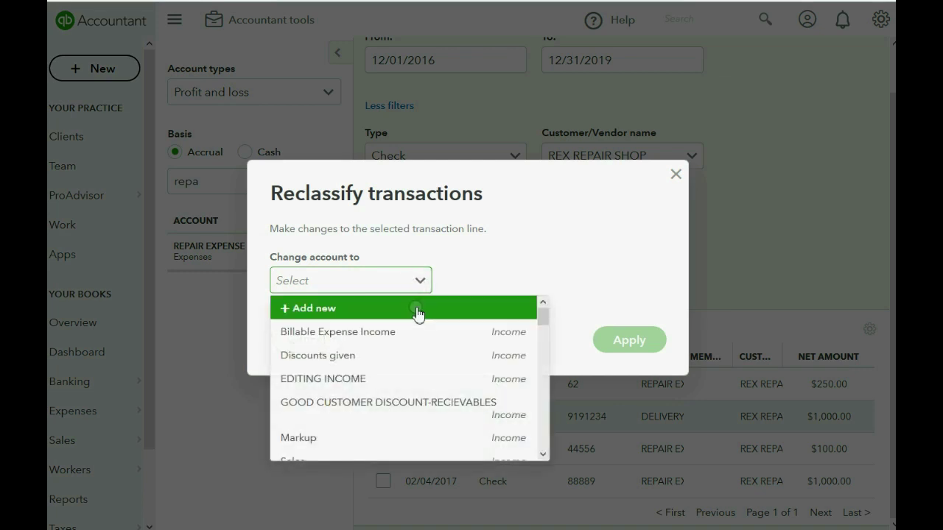
{"action": "scroll", "coordinate": [420, 354], "scroll_direction": "down", "scroll_amount": 4}
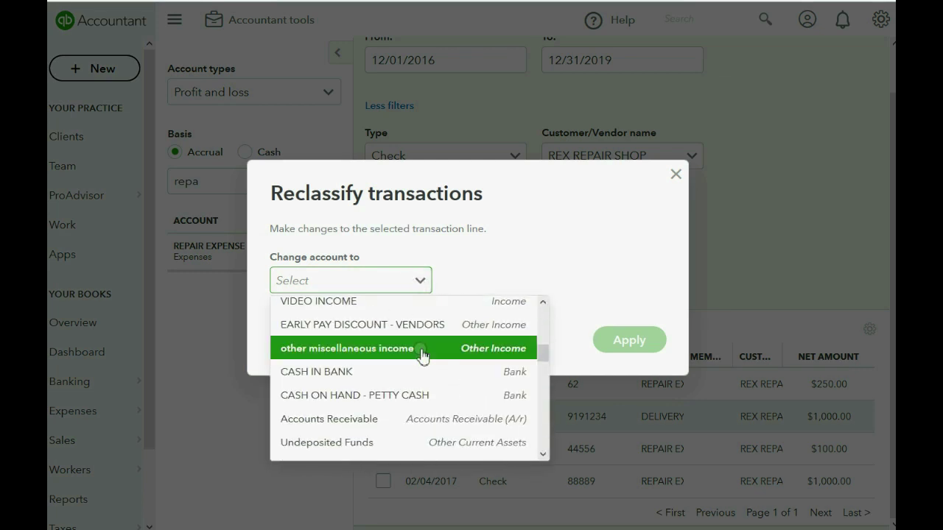
{"action": "scroll", "coordinate": [422, 355], "scroll_direction": "down", "scroll_amount": 6}
{"action": "scroll", "coordinate": [421, 355], "scroll_direction": "down", "scroll_amount": 3}
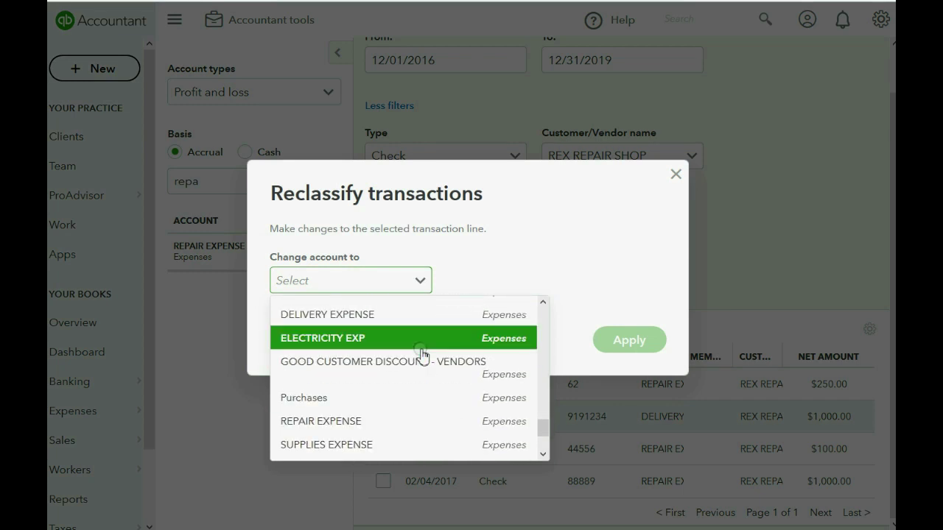
{"action": "left_click", "coordinate": [417, 421]}
{"action": "left_click", "coordinate": [617, 345]}
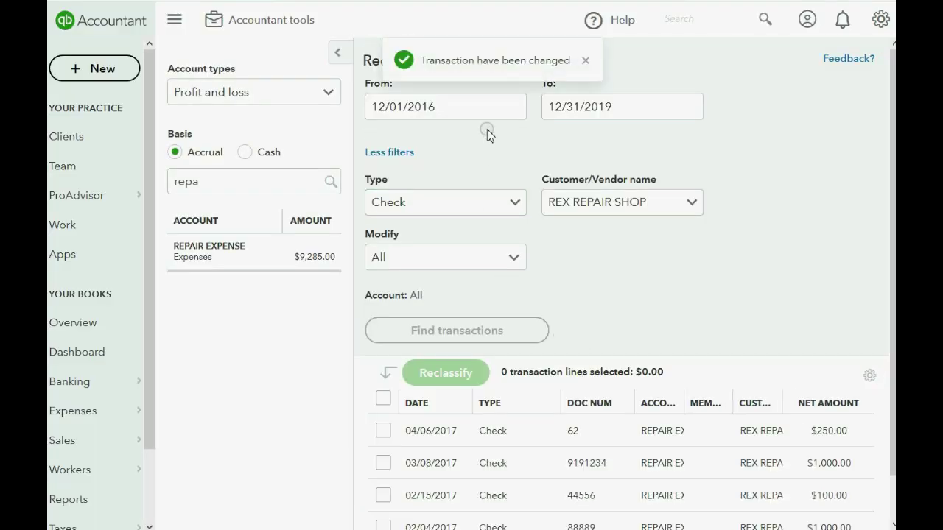
- Open the Trial Balance - all custom report and review the transactions behind the DELIVERY EXPENSE amount
{"action": "left_click", "coordinate": [70, 500]}
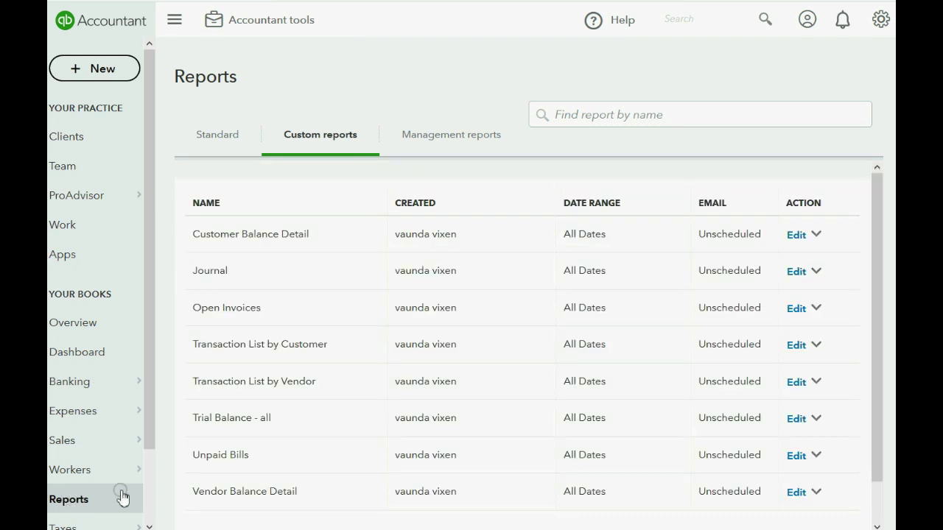
{"action": "left_click", "coordinate": [250, 423]}
{"action": "scroll", "coordinate": [315, 405], "scroll_direction": "down", "scroll_amount": 1}
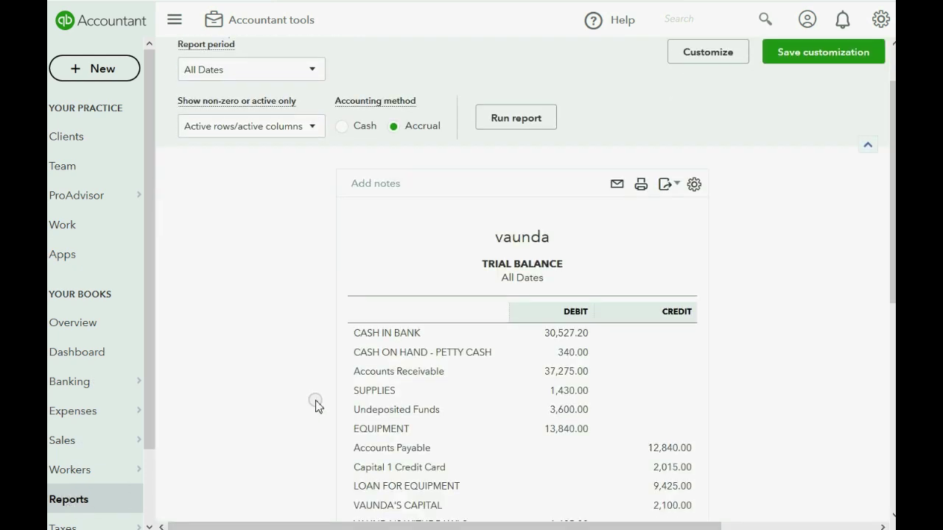
{"action": "scroll", "coordinate": [315, 405], "scroll_direction": "down", "scroll_amount": 5}
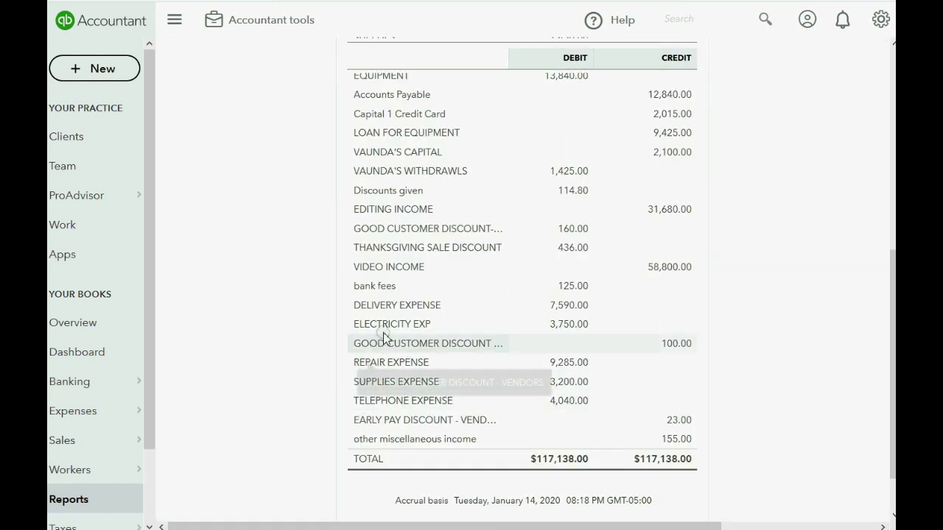
{"action": "left_click", "coordinate": [567, 309]}
{"action": "scroll", "coordinate": [564, 305], "scroll_direction": "down", "scroll_amount": 3}
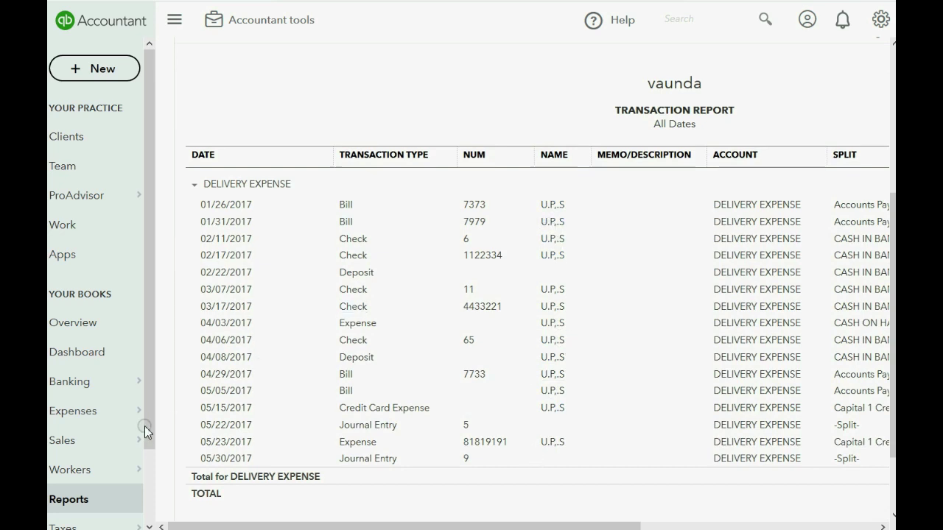
- Return to the Trial Balance - all custom report and review the transactions behind the REPAIR EXPENSE amount
{"action": "left_click", "coordinate": [72, 499]}
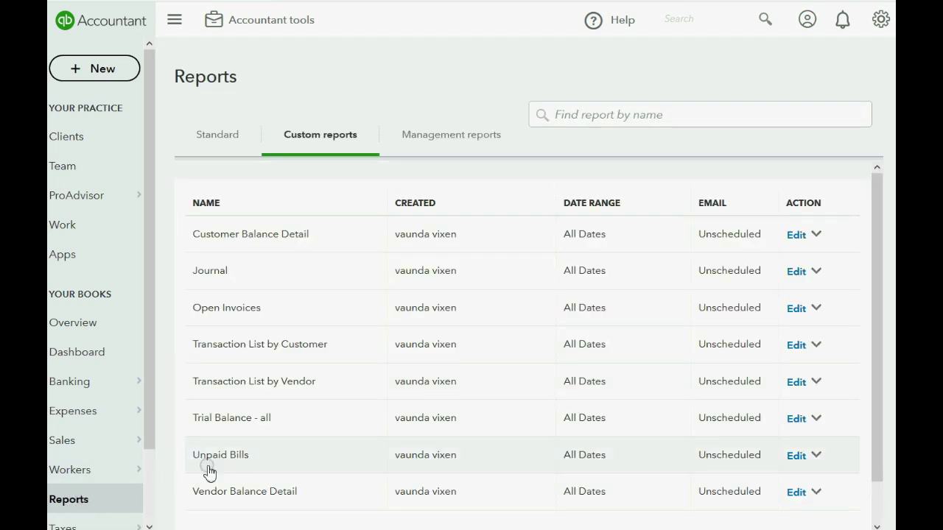
{"action": "left_click", "coordinate": [225, 417]}
{"action": "scroll", "coordinate": [316, 312], "scroll_direction": "down", "scroll_amount": 5}
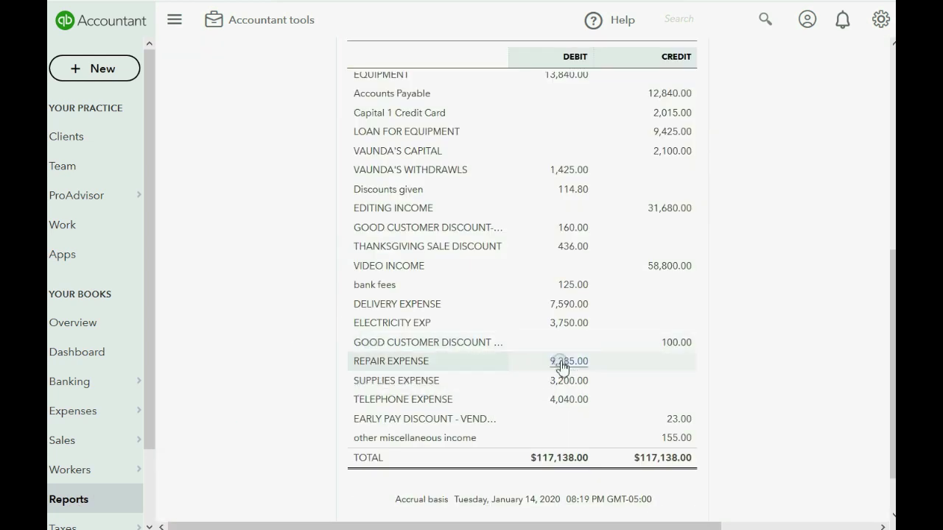
{"action": "scroll", "coordinate": [553, 366], "scroll_direction": "down", "scroll_amount": 3}
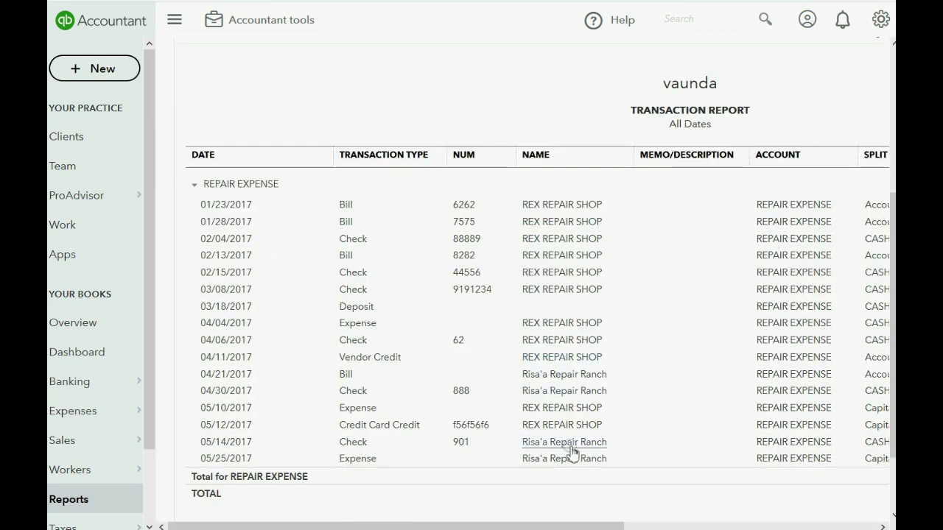